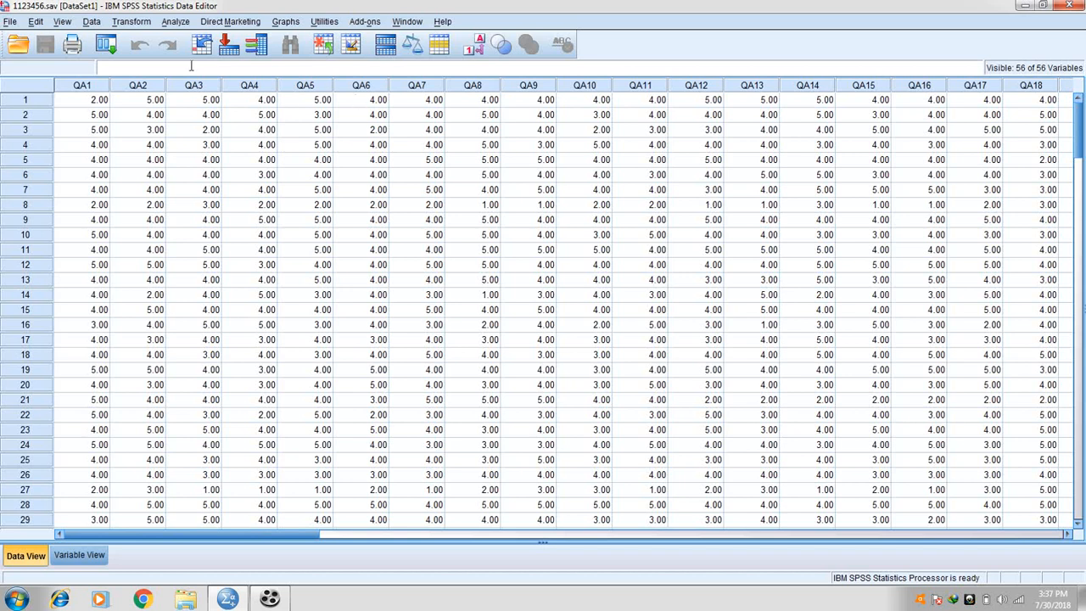
Open the scale Reliability Analysis and reset it to clear the previous item selection.
left_click(176, 22)
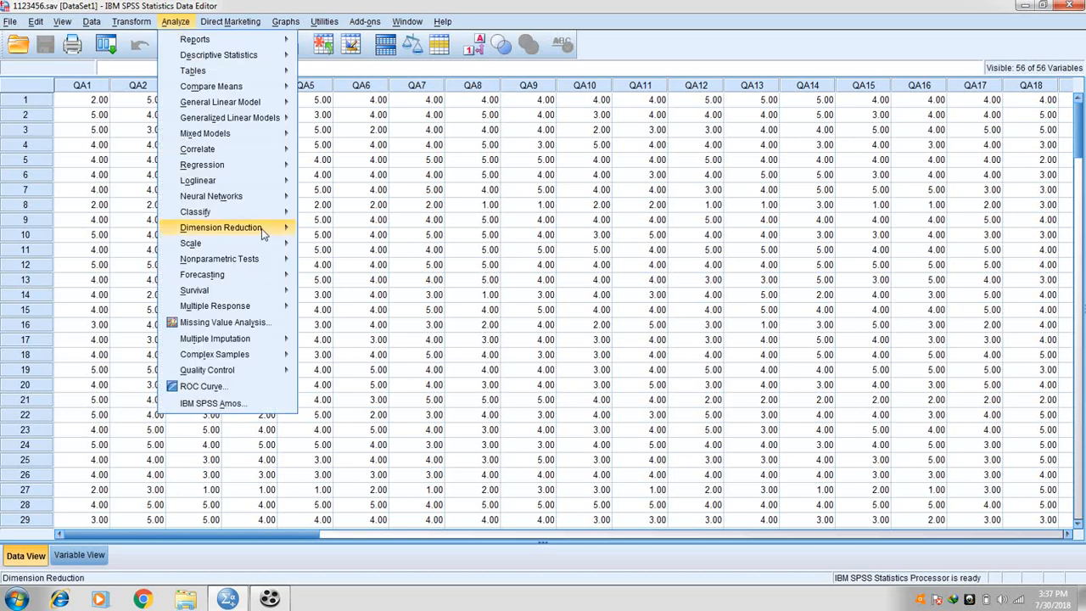
mouse_move(265, 243)
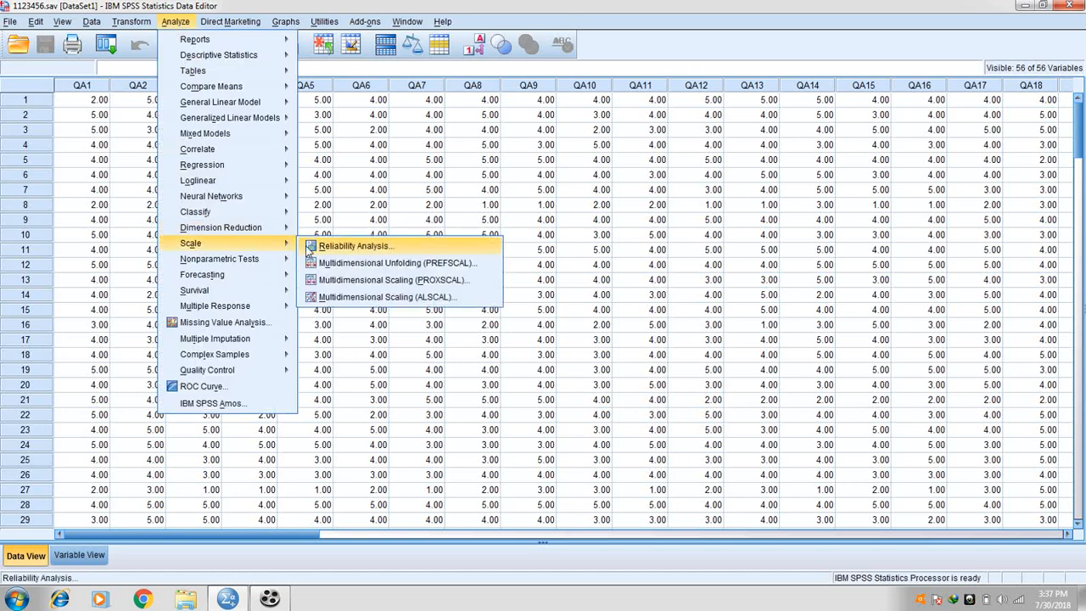
left_click(315, 246)
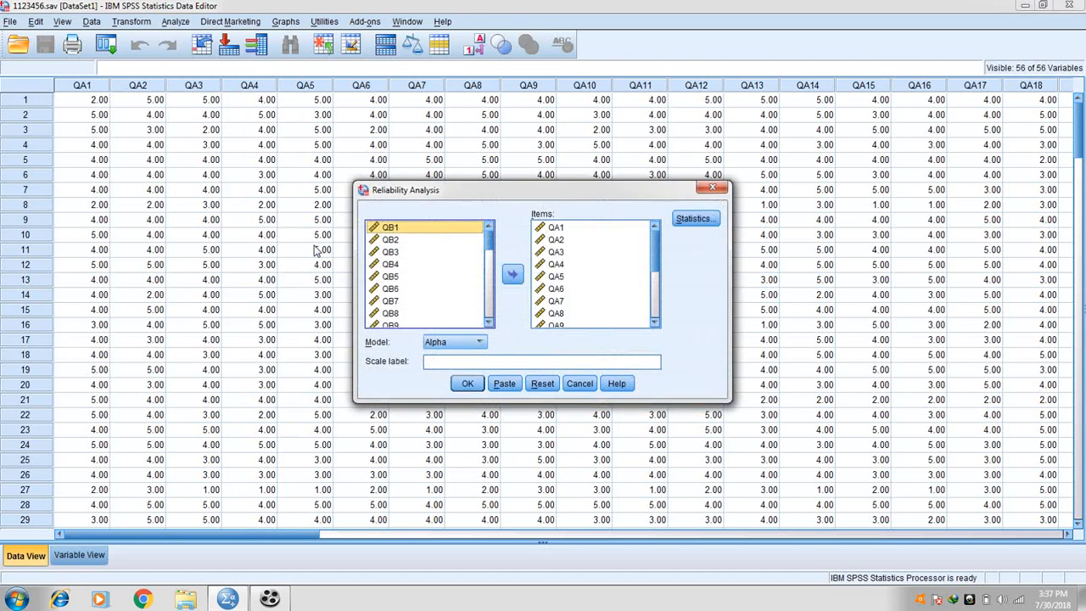
left_click(542, 384)
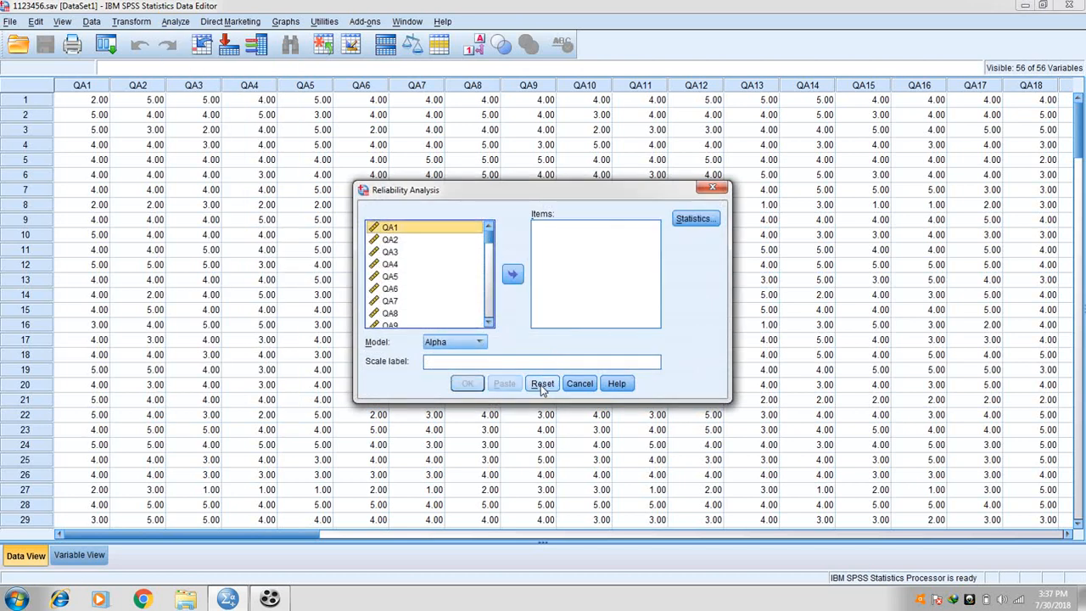
Add variables QA1 through QA18 as the items of the reliability analysis.
left_click(381, 229)
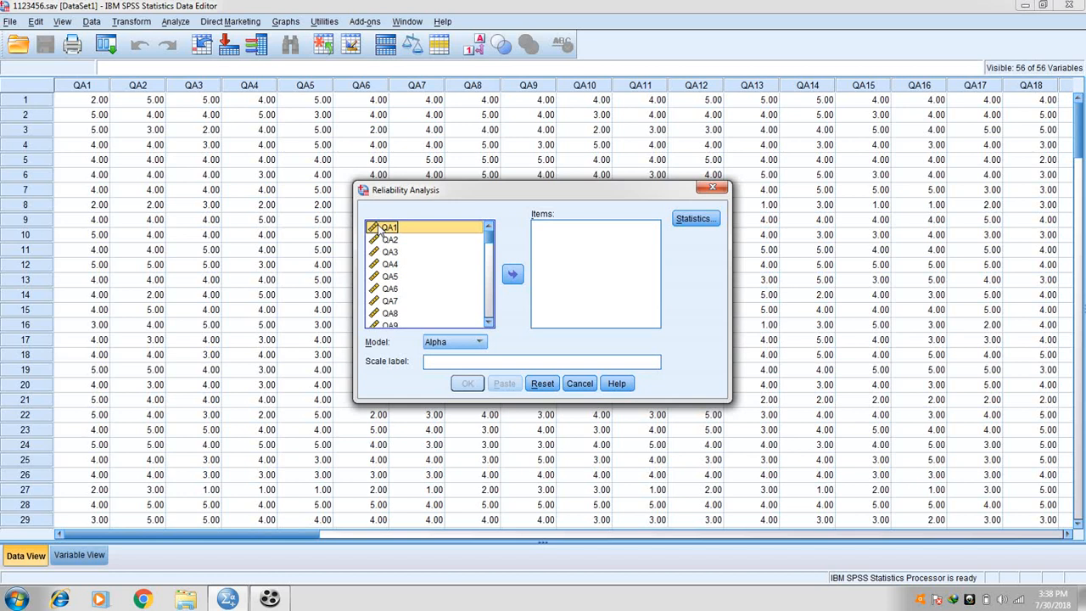
key("shift+Down")
key("shift+Down")
key("shift+Down")
key("shift+Down")
key("shift+Down")
key("shift+Down")
key("shift+Down")
key("shift+Down")
key("shift+Down")
key("shift+Down")
key("shift+Down")
key("shift+Down")
key("shift+Down")
key("shift+Down")
key("shift+Down")
key("shift+Down")
key("shift+Down")
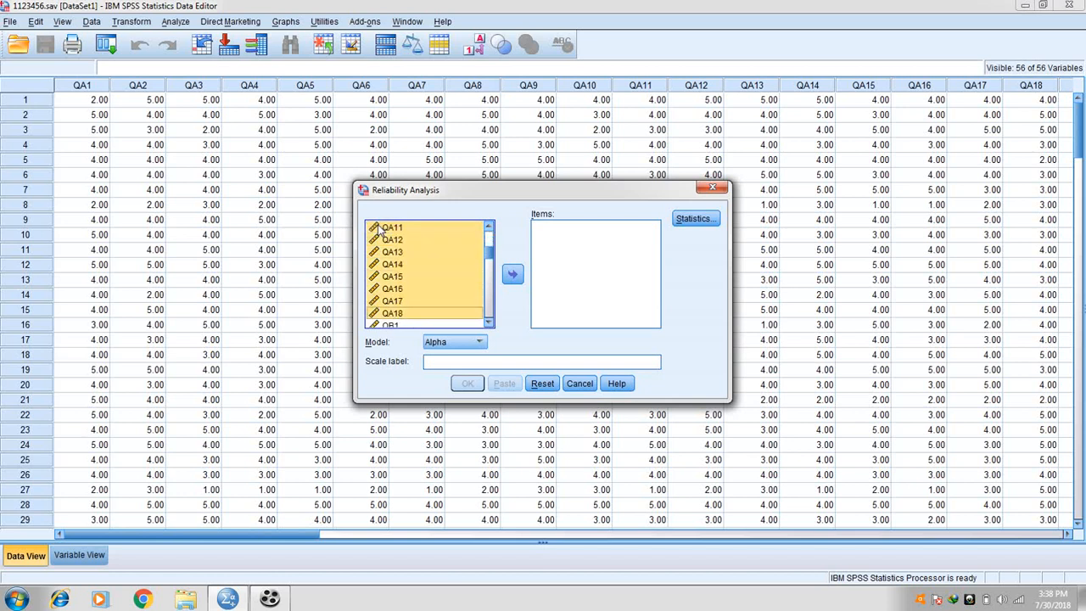
left_click(513, 273)
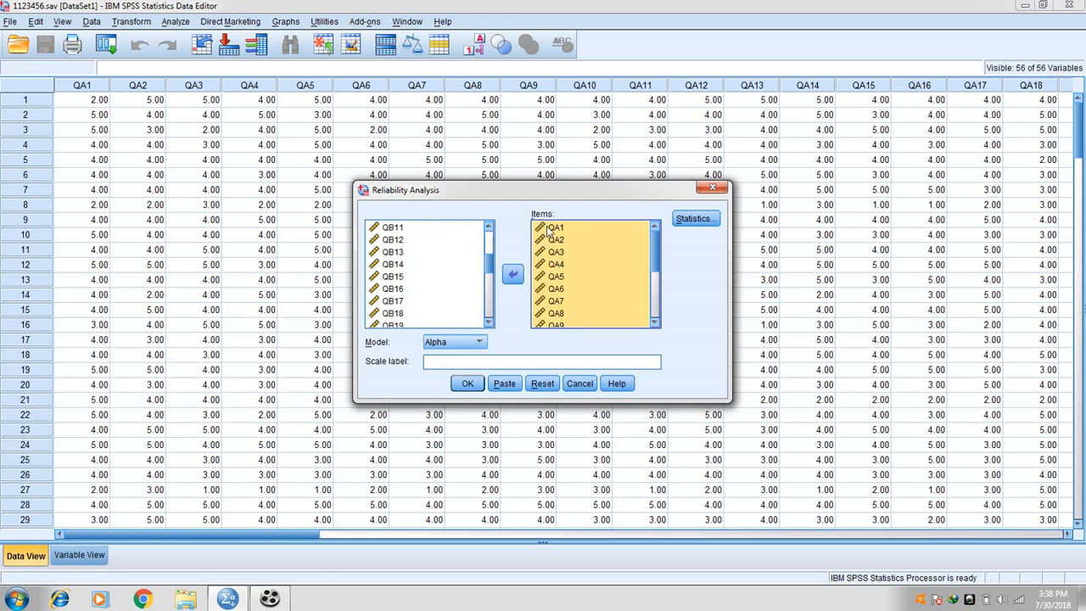
Request descriptives for item, scale and scale if item deleted, and run the reliability analysis with the Alpha model.
left_click(694, 220)
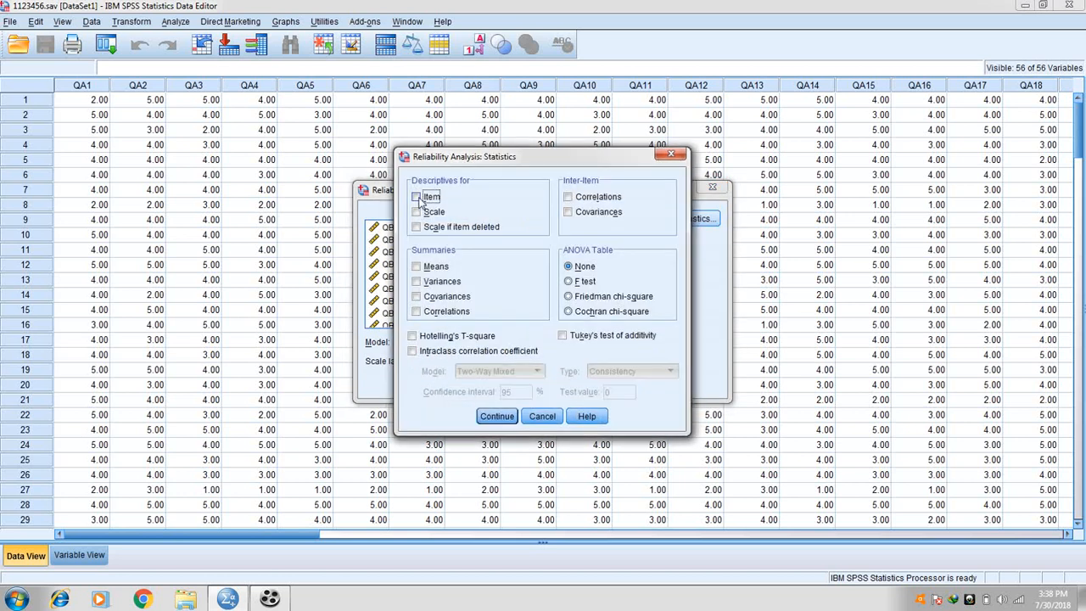
left_click(421, 213)
left_click(426, 229)
left_click(499, 417)
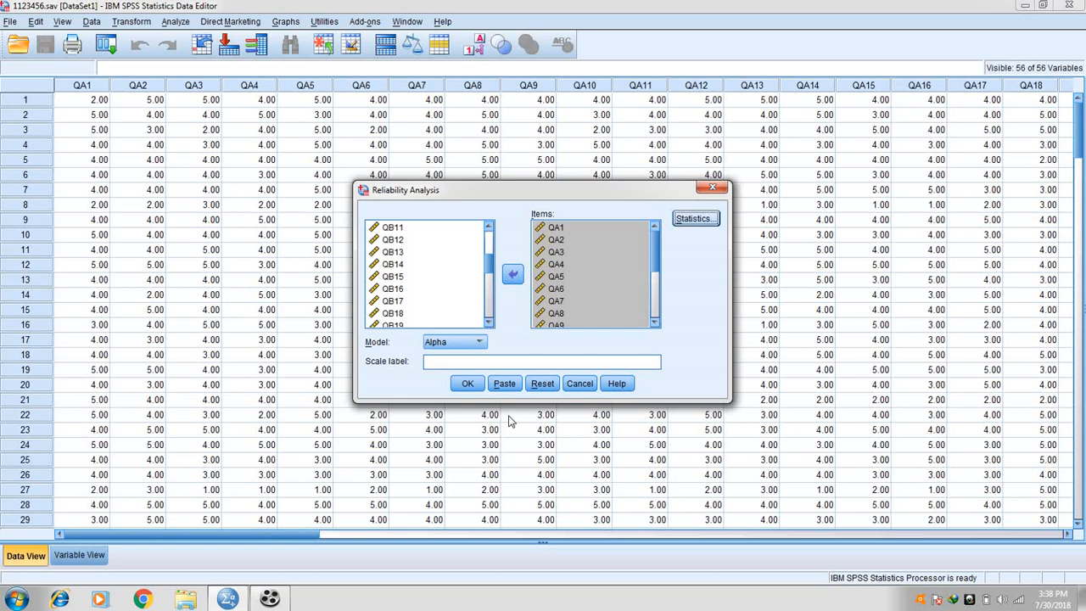
left_click(468, 383)
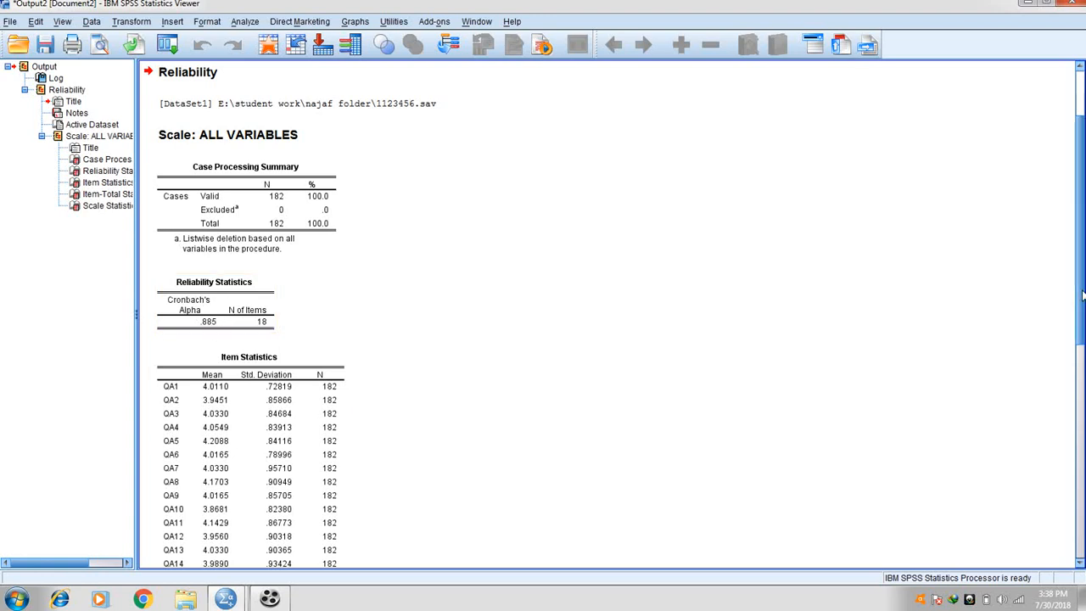
Examine the Item-Total Statistics output, comparing each item's corrected item-total correlation and Cronbach's alpha if item deleted.
left_click_drag(1082, 294, 1082, 362)
scroll(611, 314, "down", 5)
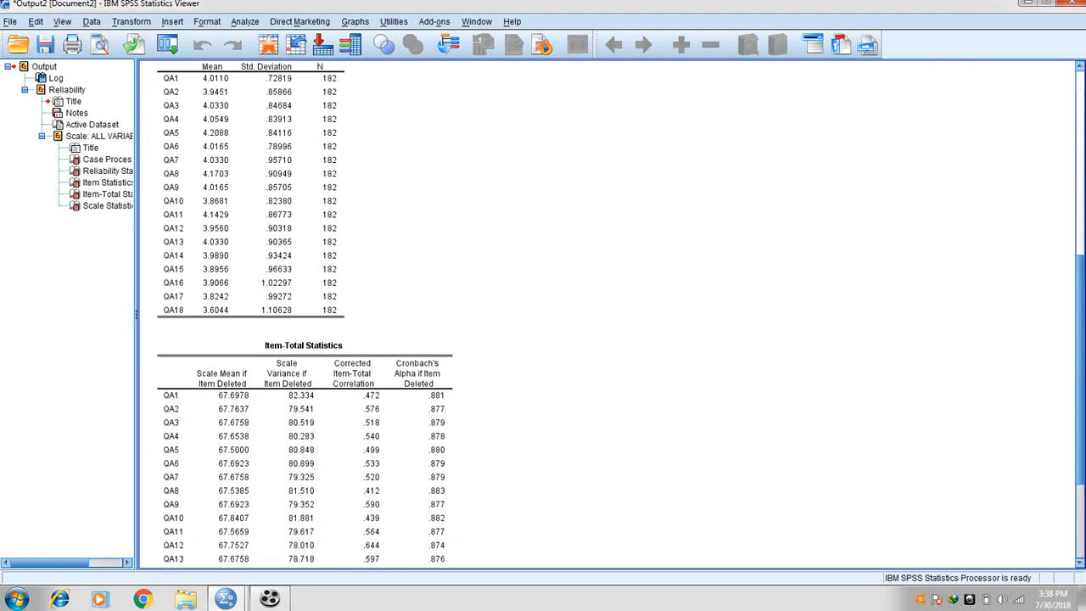
scroll(574, 339, "down", 3)
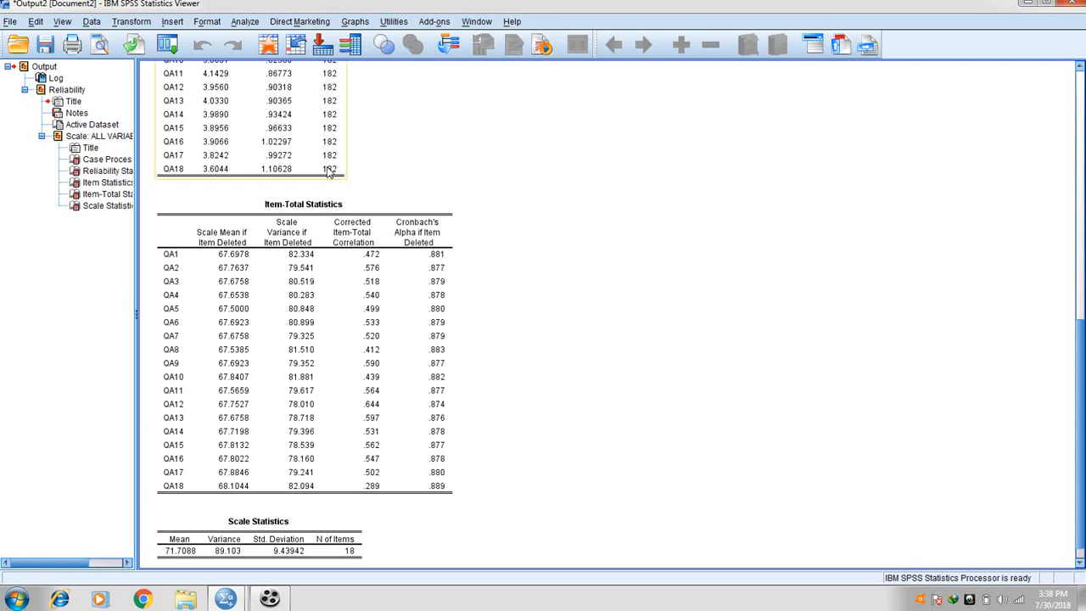
left_click(317, 202)
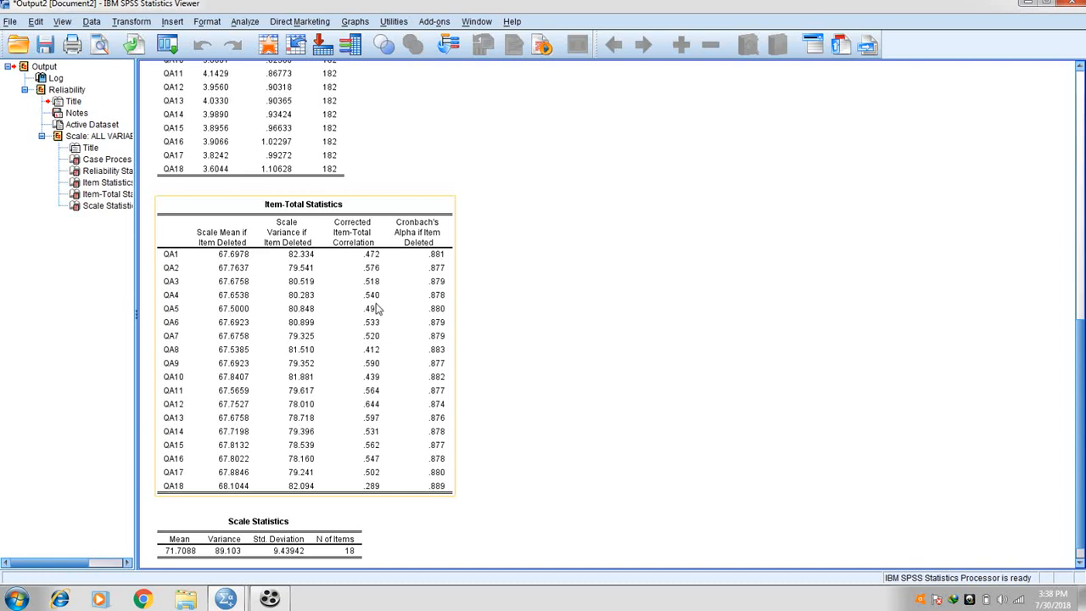
left_click(376, 335)
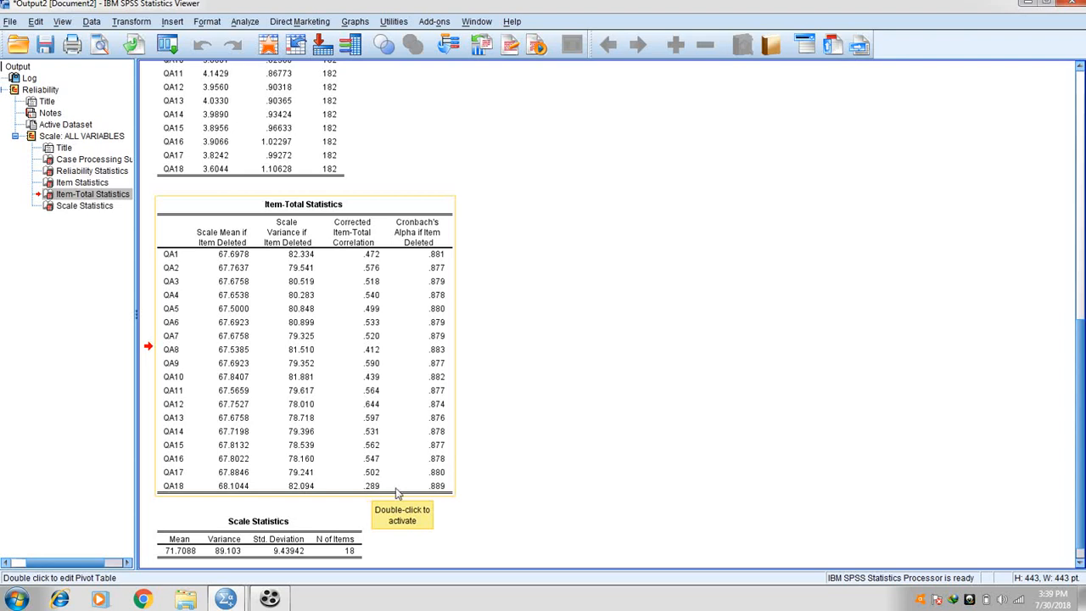
left_click(446, 491)
left_click_drag(1078, 429, 1047, 297)
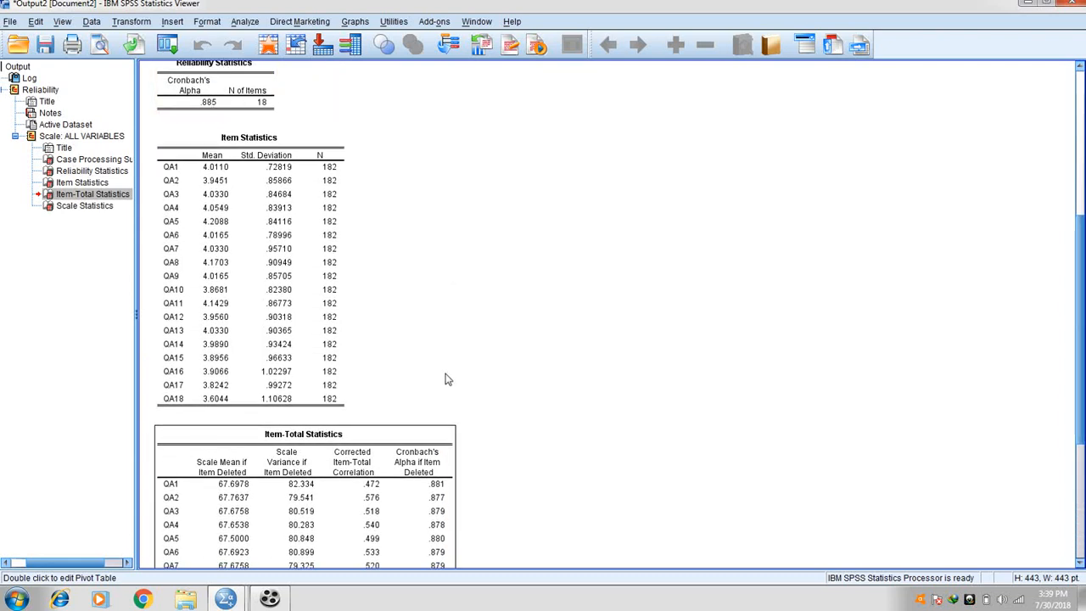
Remove QA18 from the reliability analysis items and rerun the analysis with the remaining QA items.
left_click(253, 23)
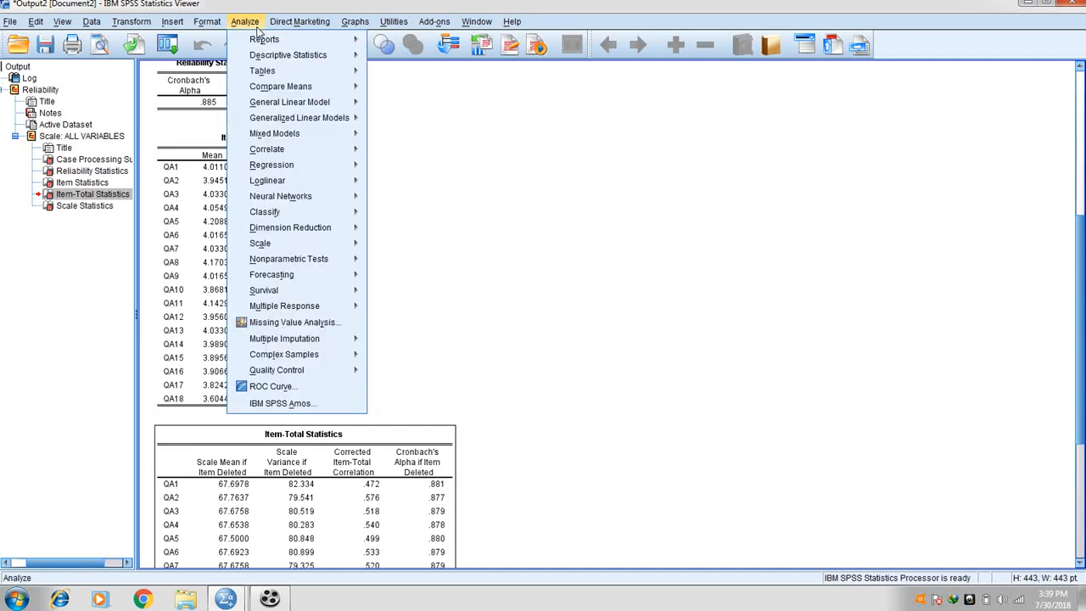
mouse_move(354, 246)
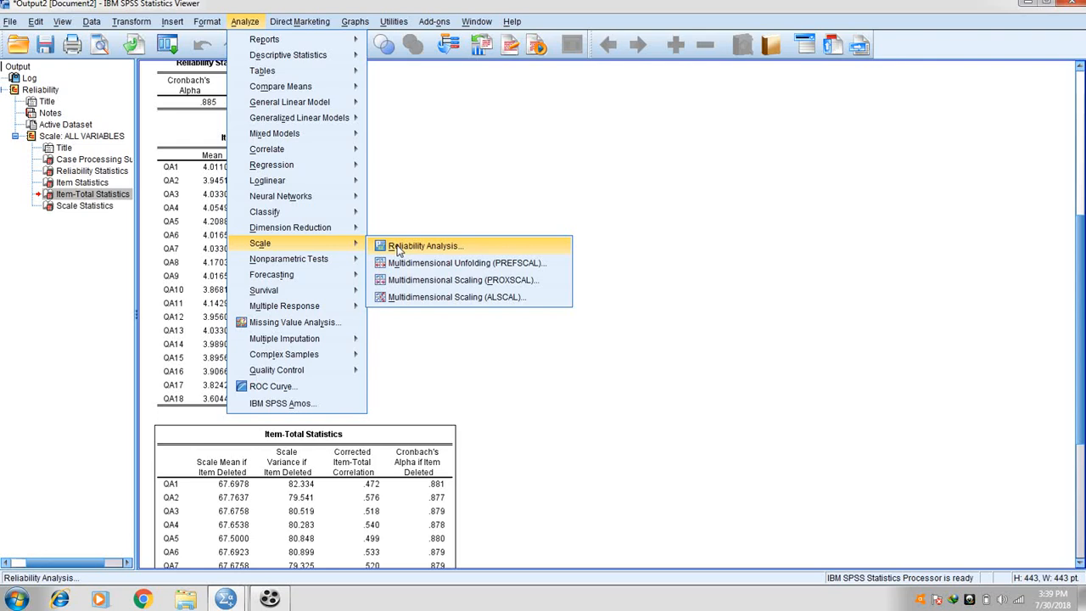
left_click(397, 247)
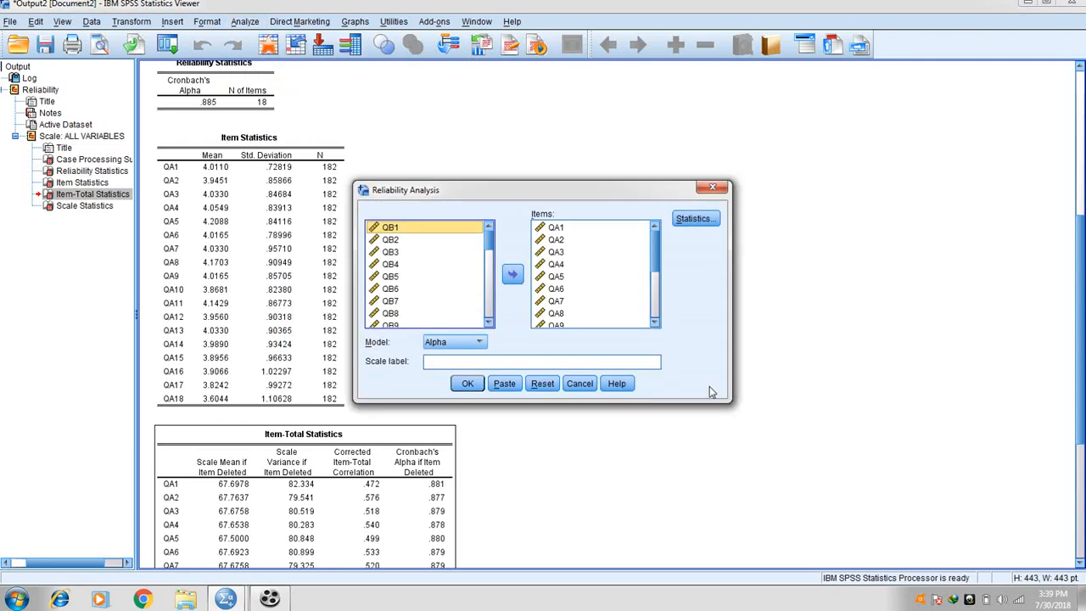
left_click(657, 318)
left_click(657, 319)
left_click(570, 320)
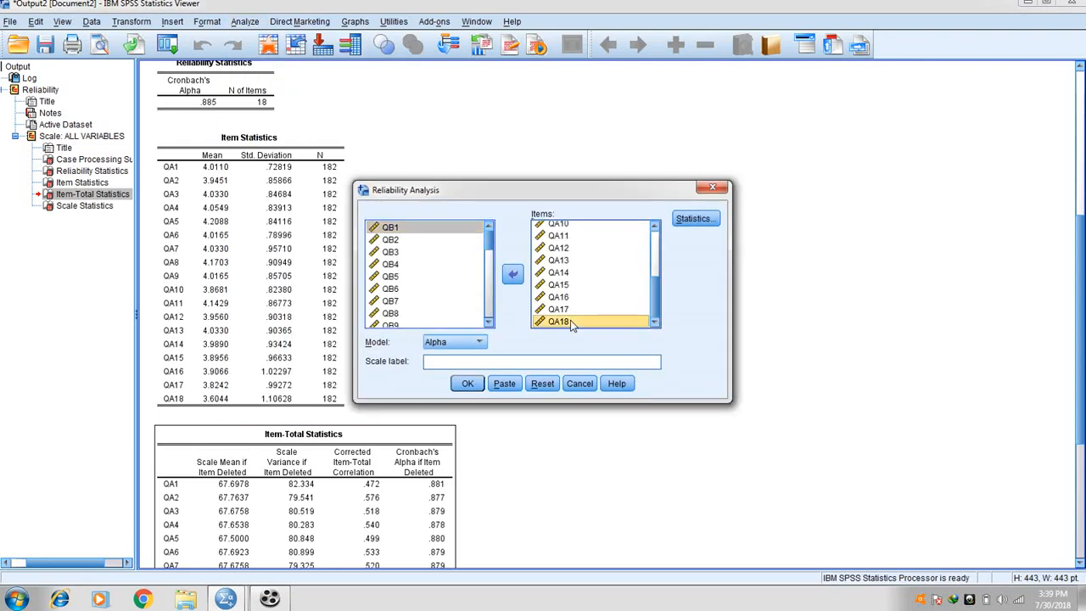
left_click(514, 275)
left_click(468, 384)
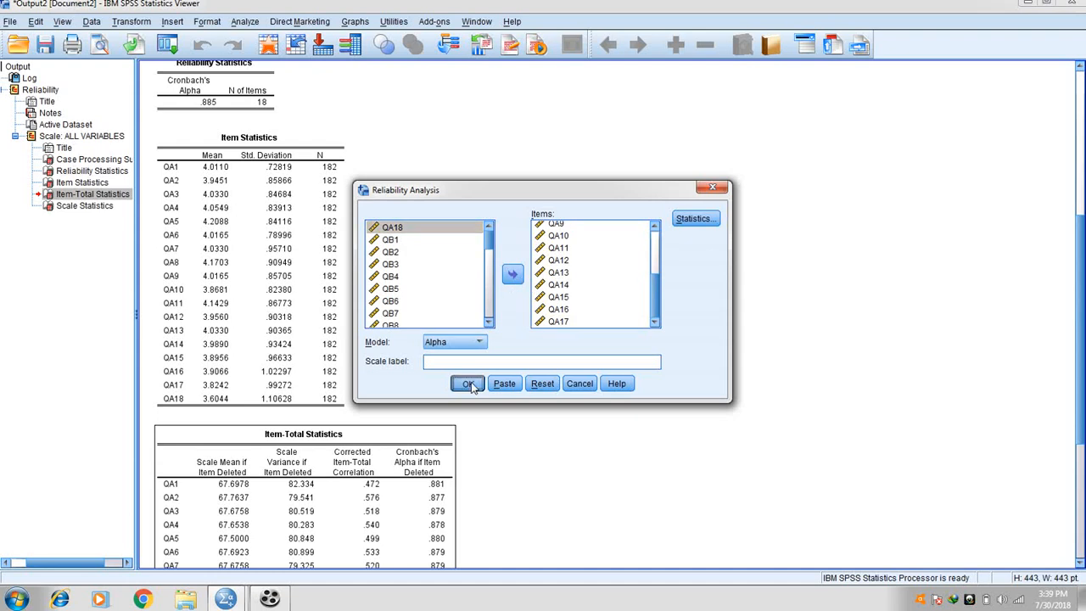
Review the new output's Cronbach's alpha and Item-Total Statistics for the scale without QA18.
left_click(192, 324)
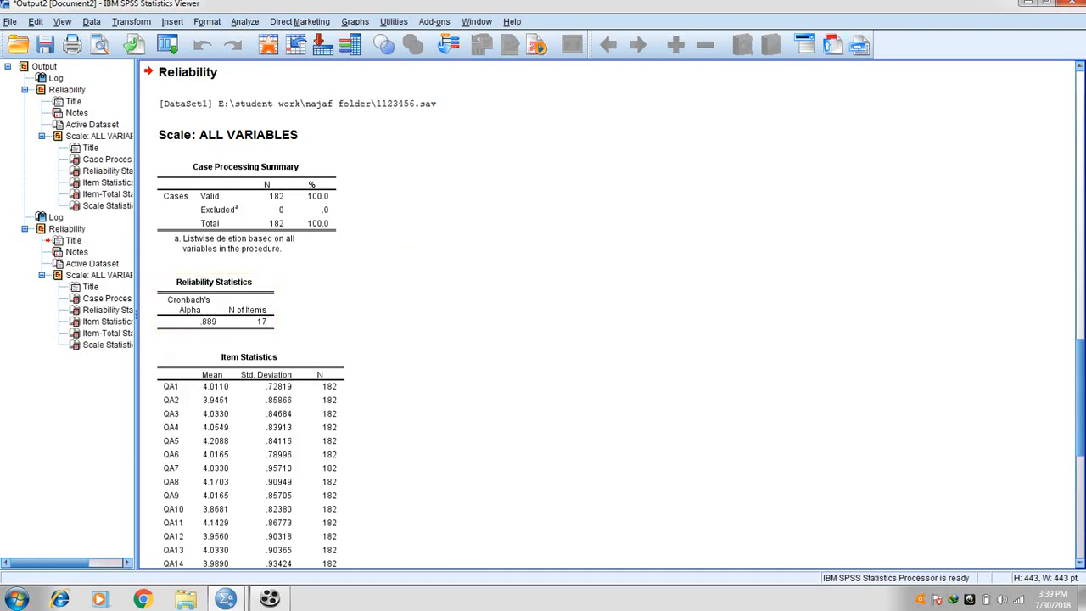
left_click_drag(1081, 409, 1081, 507)
left_click(411, 295)
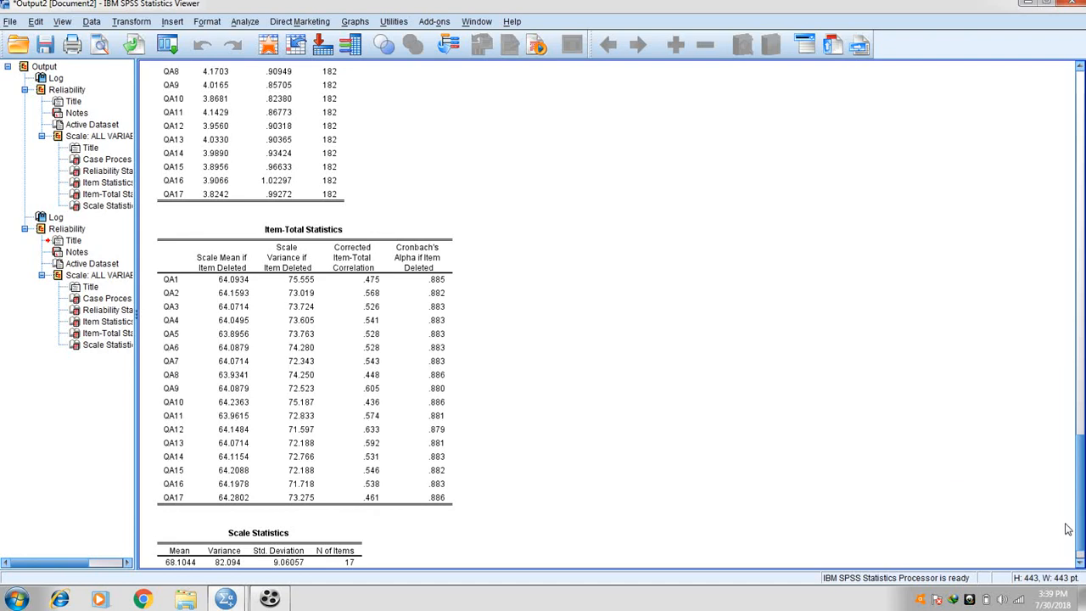
left_click_drag(1084, 504, 1069, 403)
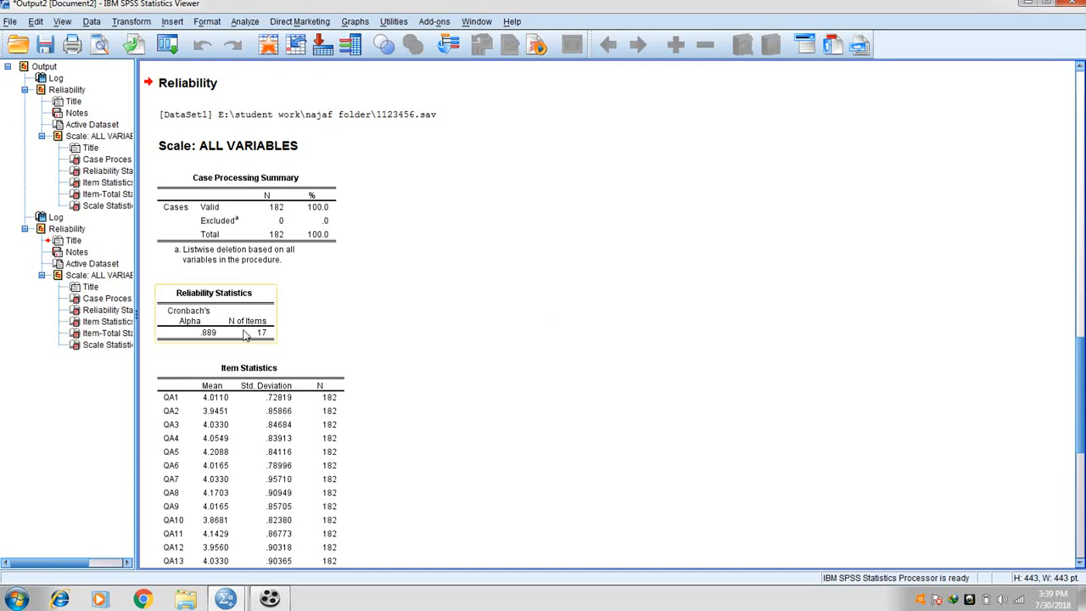
mouse_move(1081, 379)
left_mouse_down()
mouse_move(1083, 481)
mouse_move(1083, 386)
left_mouse_up()
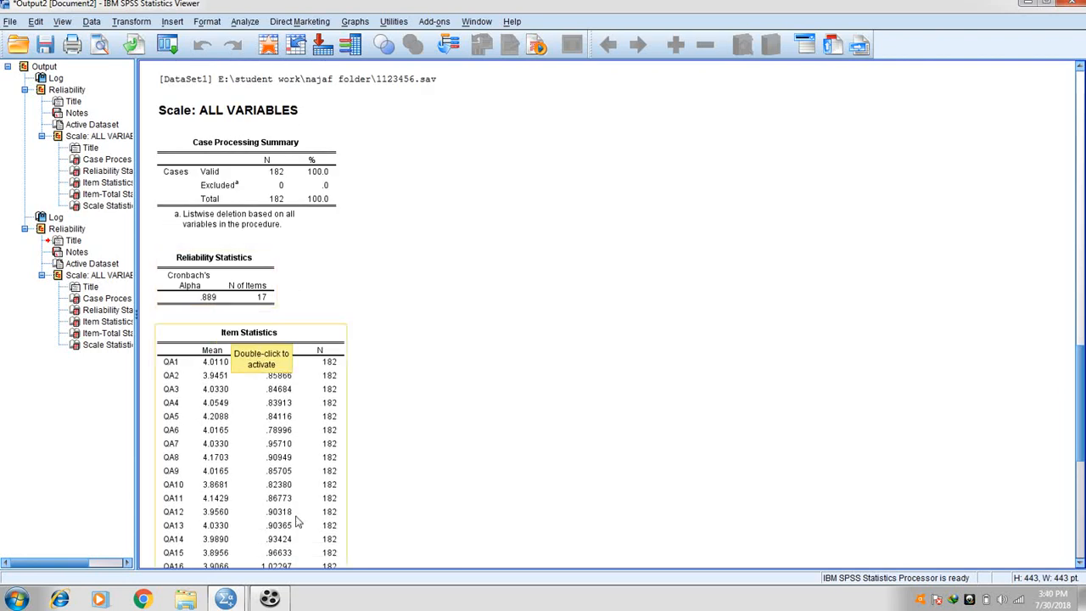
left_click(280, 601)
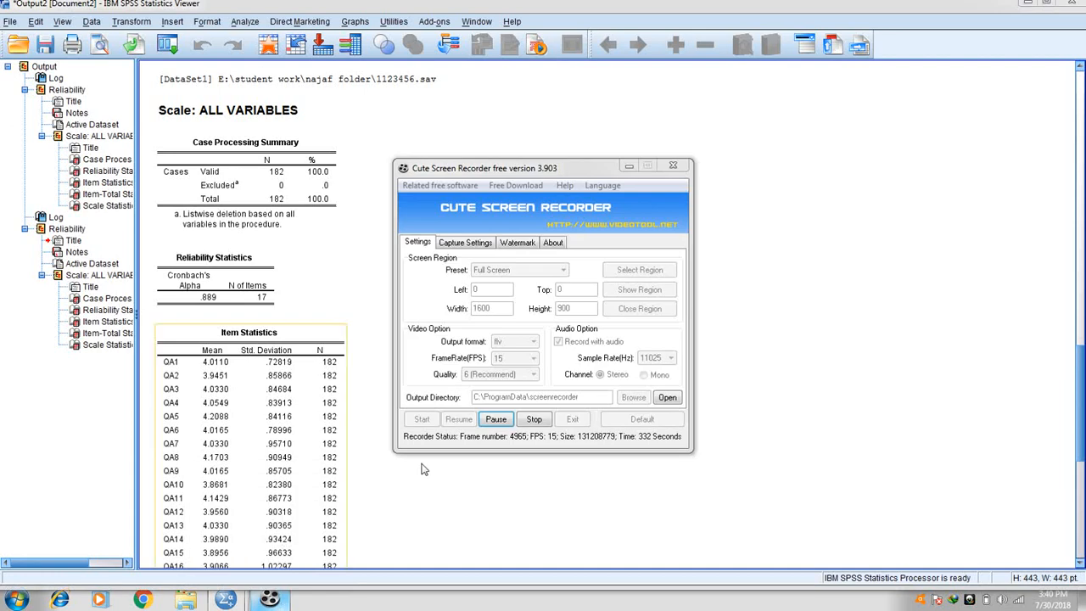
left_click(532, 421)
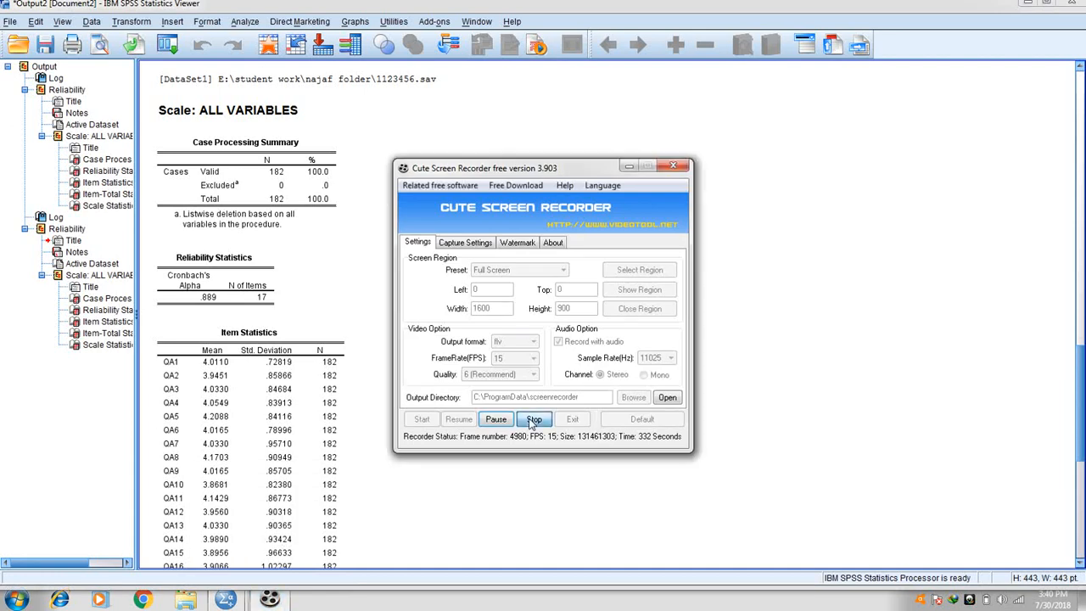